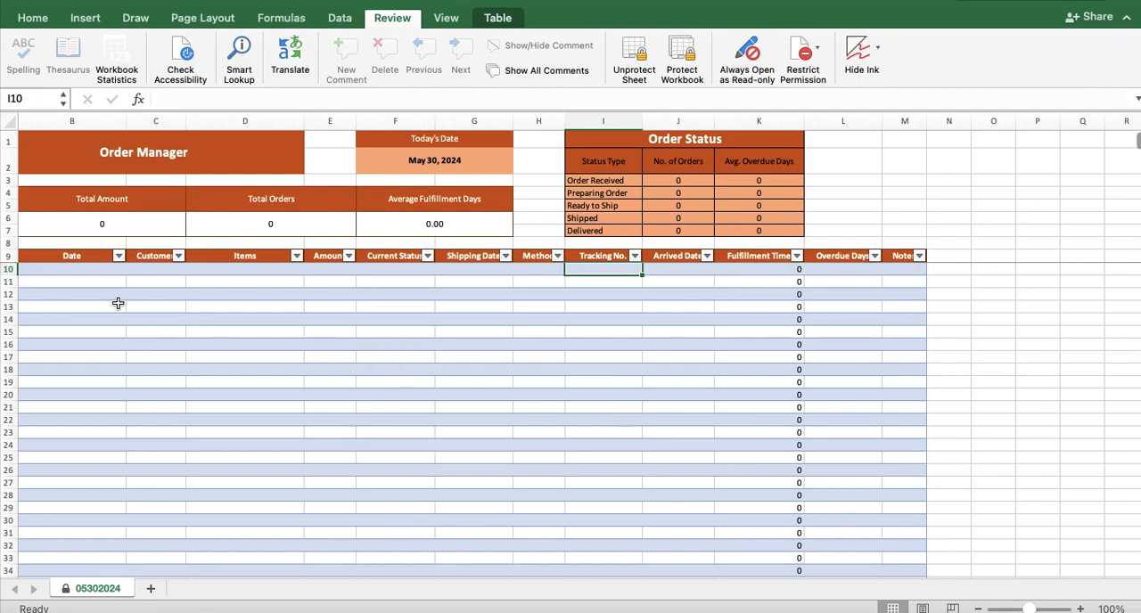
- Enter 06/02/2024 as the date and fill in the customer's full name for order 1
click(71, 272)
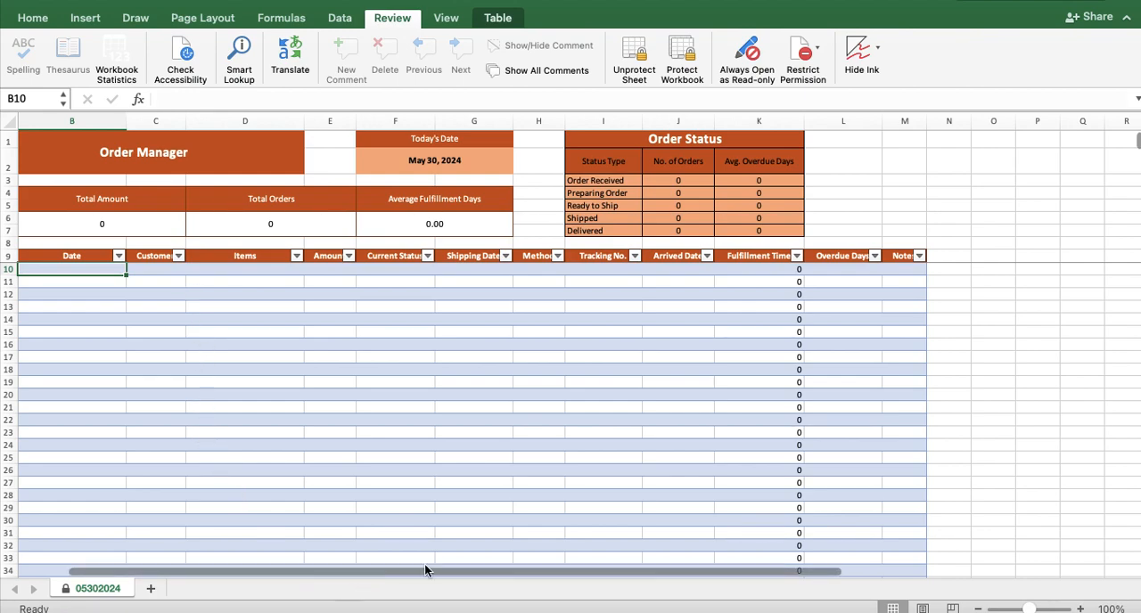
scroll(319, 580, left, 2)
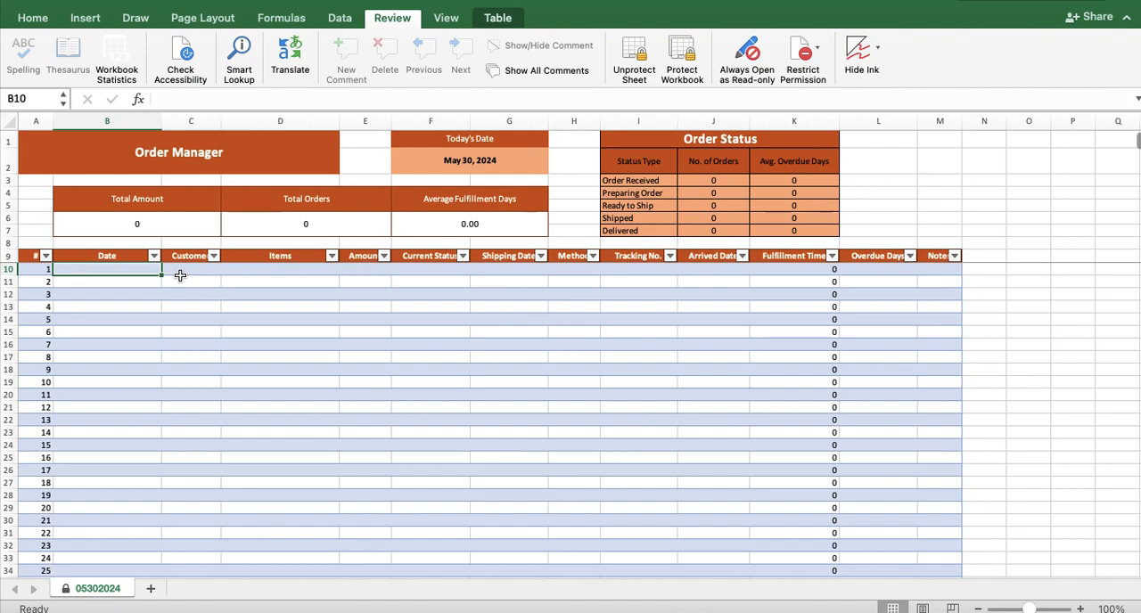
text(06)
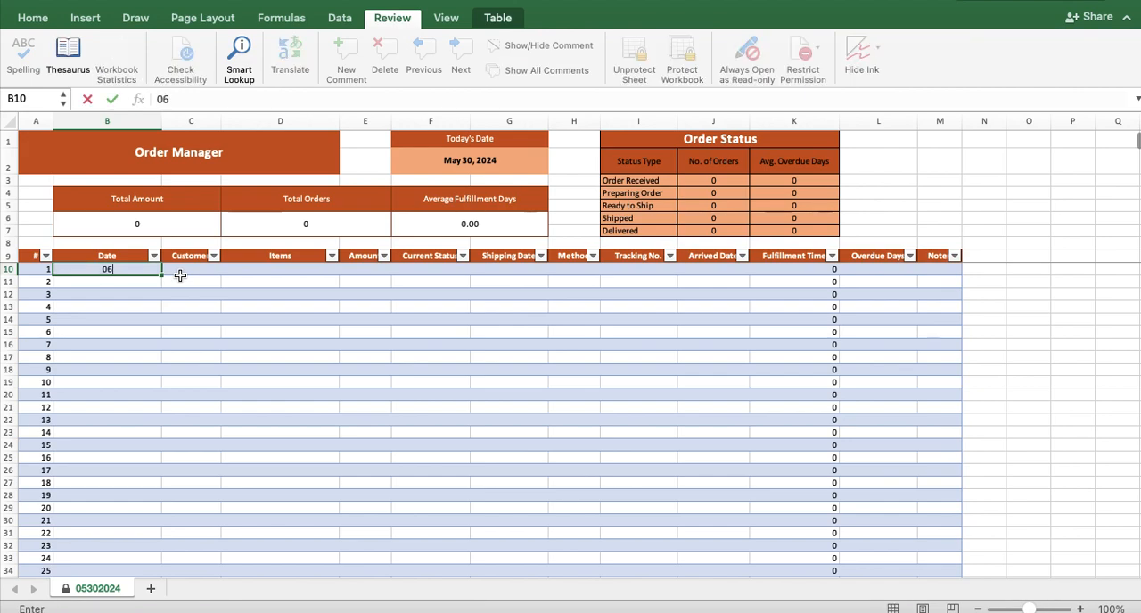
text(/02/2024)
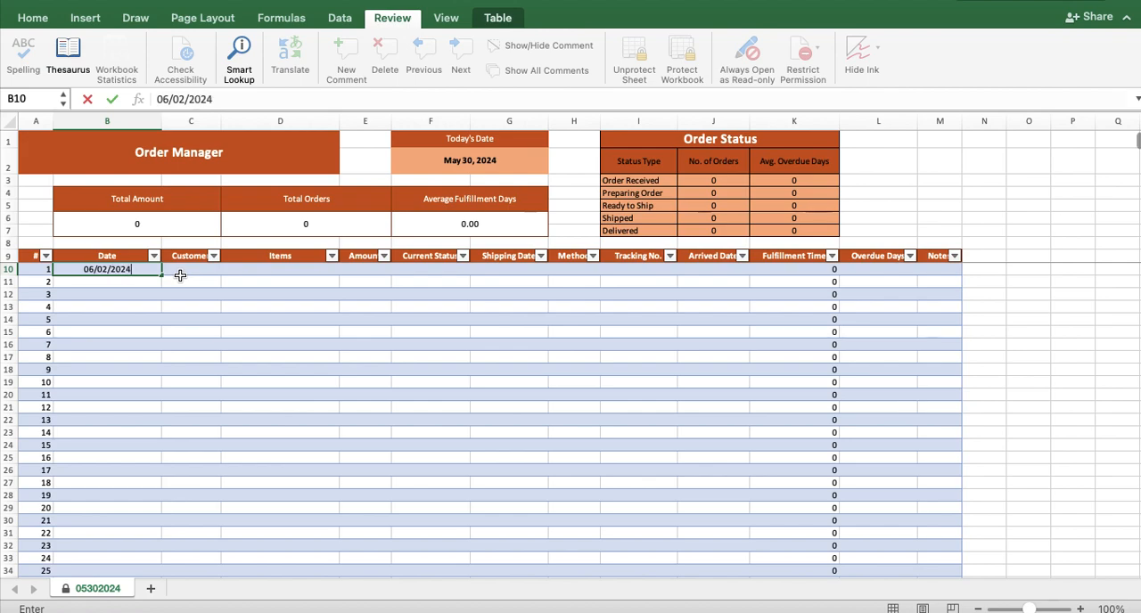
key(Tab)
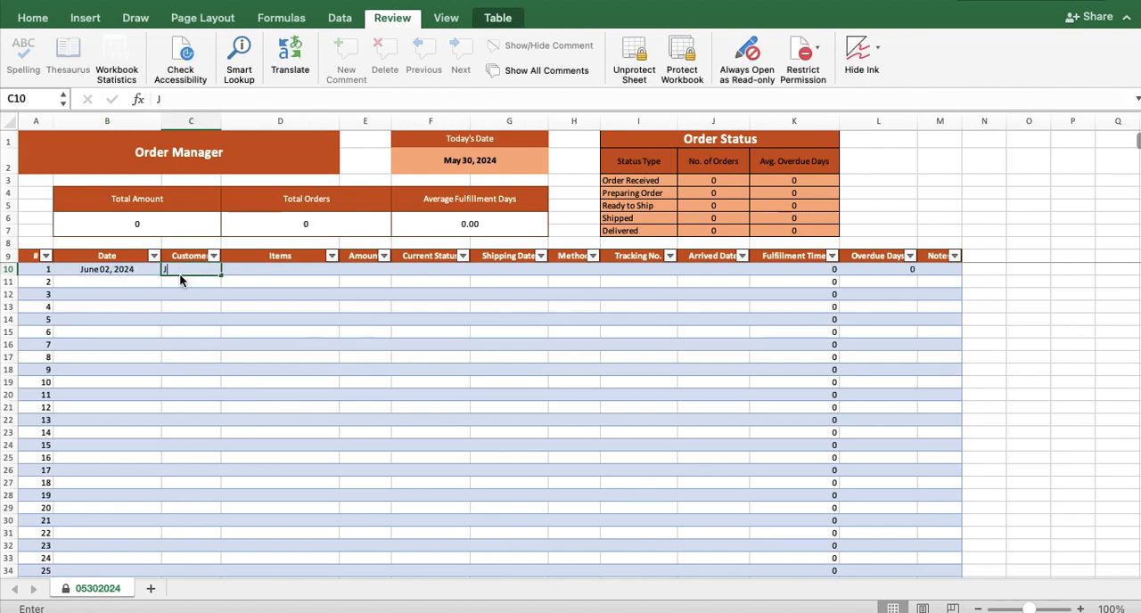
text(Juan Dela)
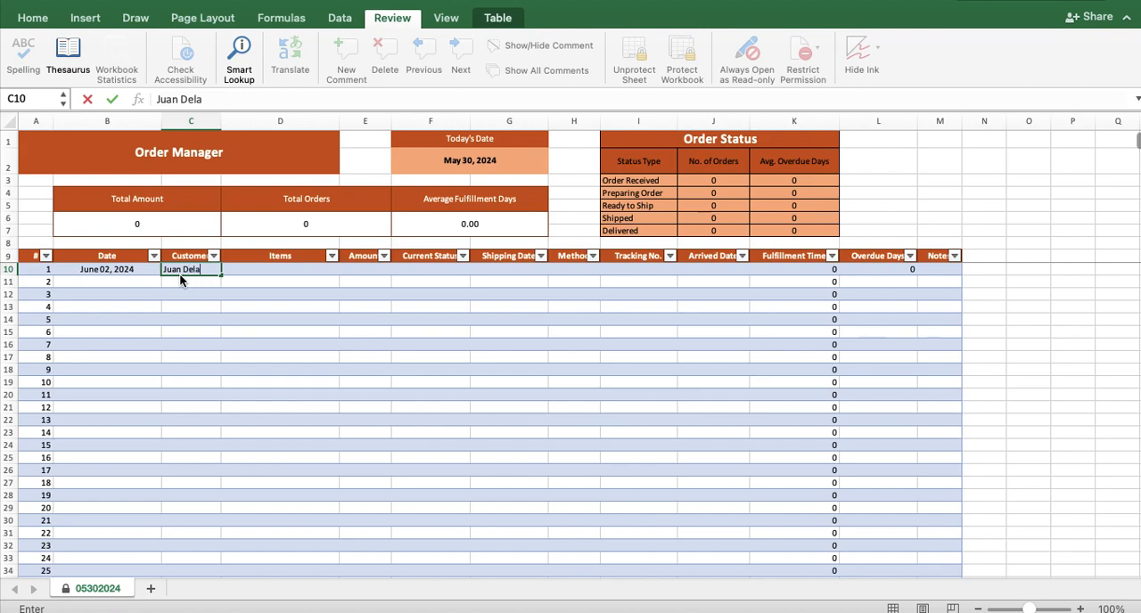
text( Cruz)
key(Tab)
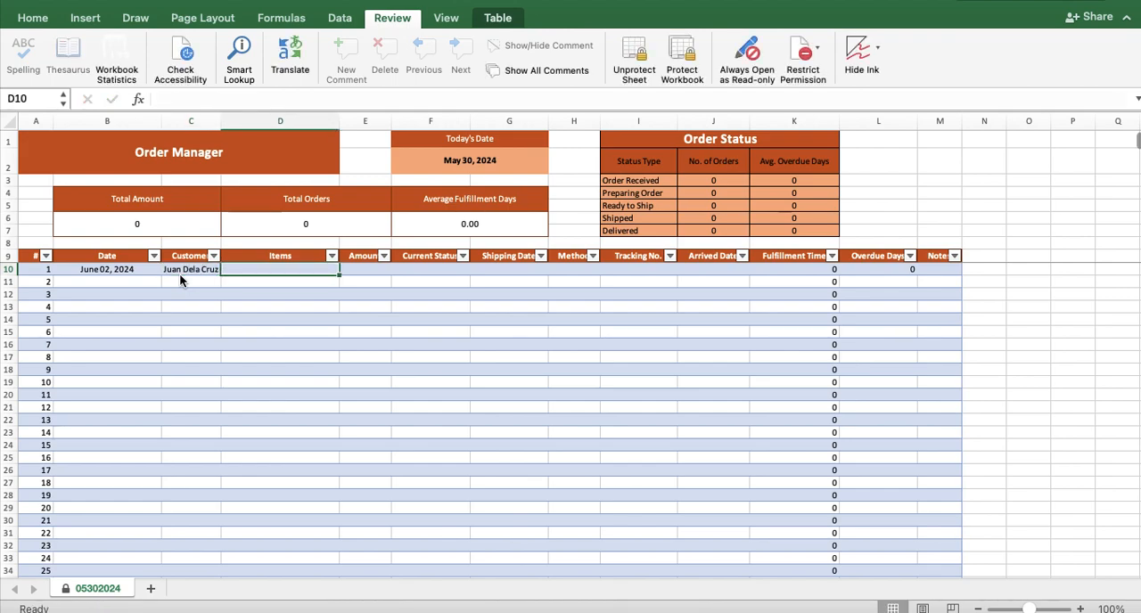
- Enter Charger as the item and 180 as the amount for order 1
text(Charger)
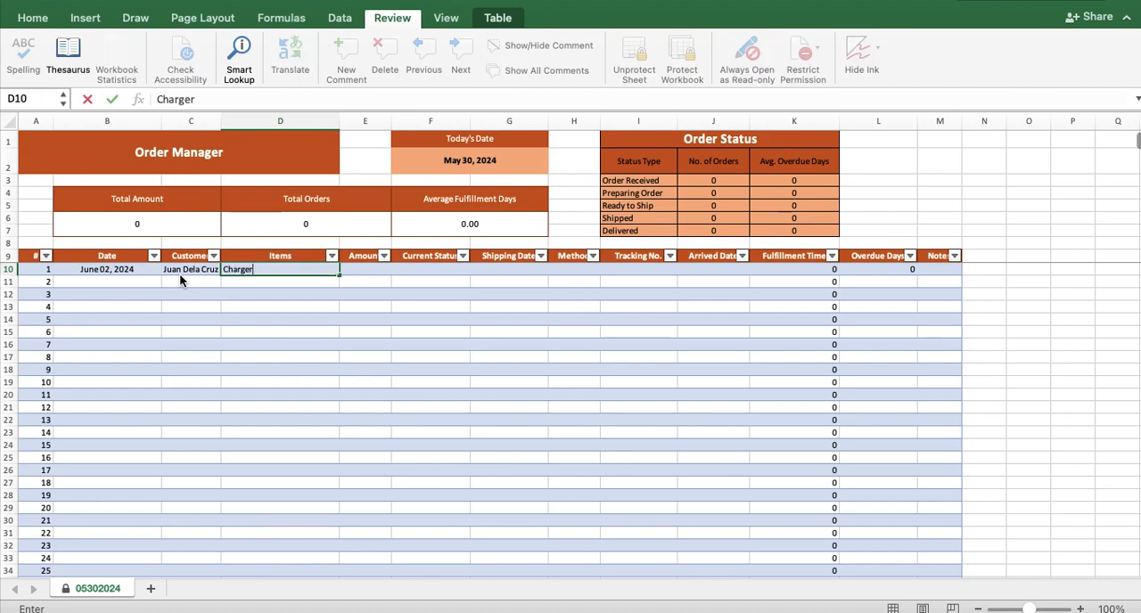
key(Tab)
text(1)
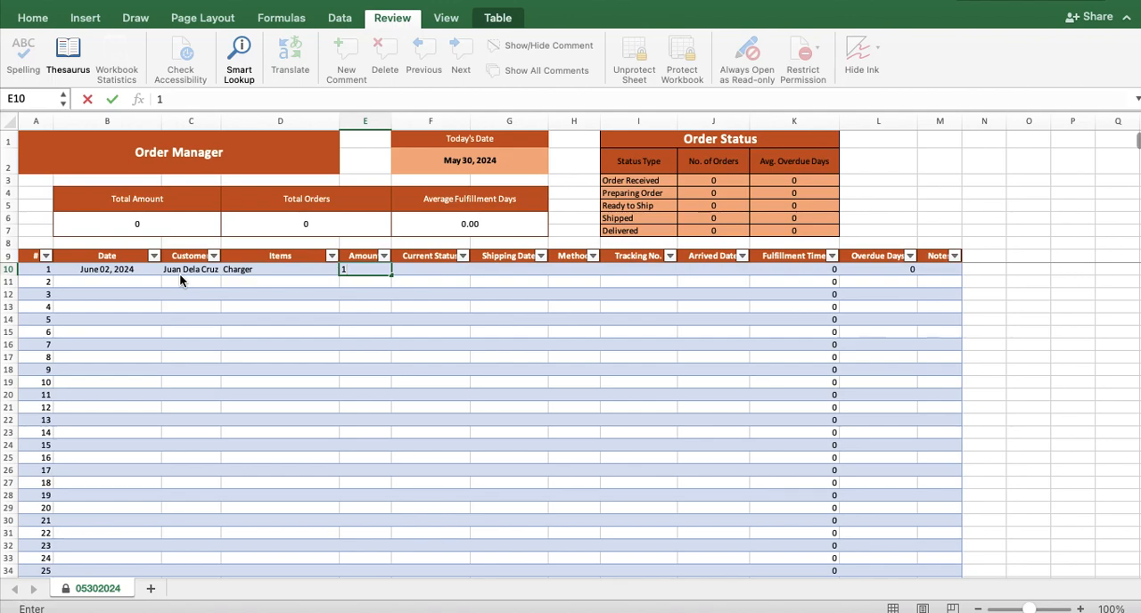
text(80)
key(Tab)
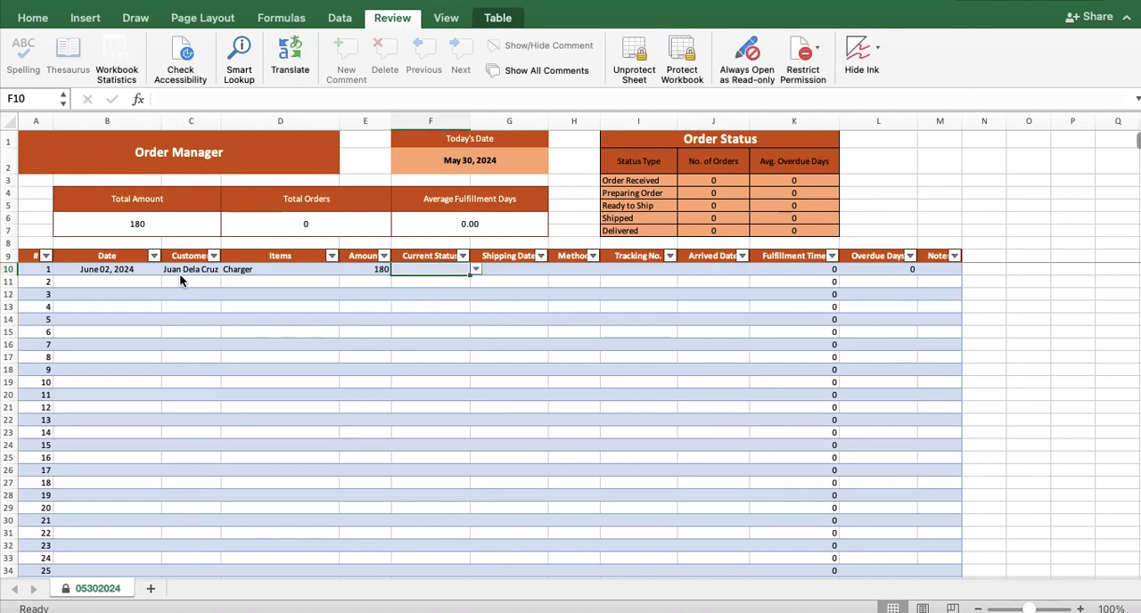
- Set order 1's current status to Preparing Order and enter its tracking number
click(477, 269)
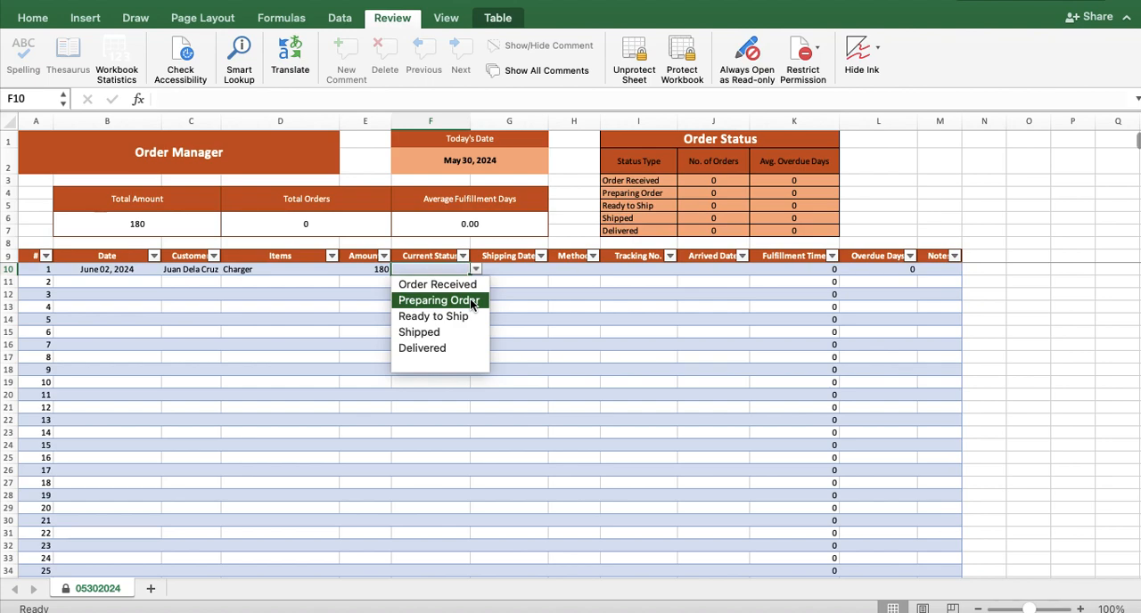
click(471, 302)
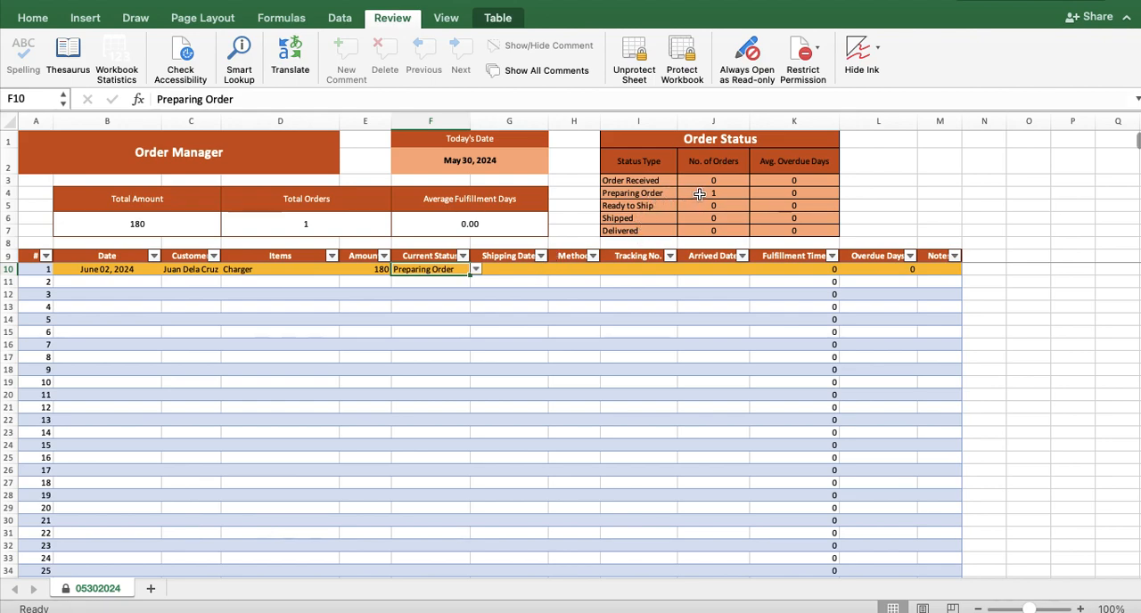
click(535, 269)
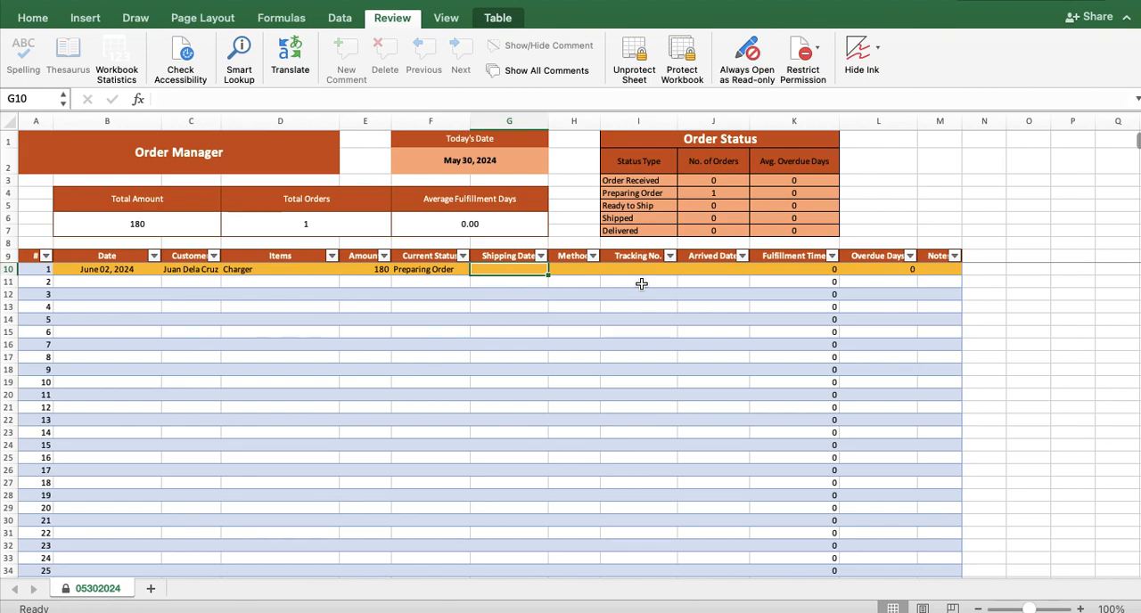
key(Right)
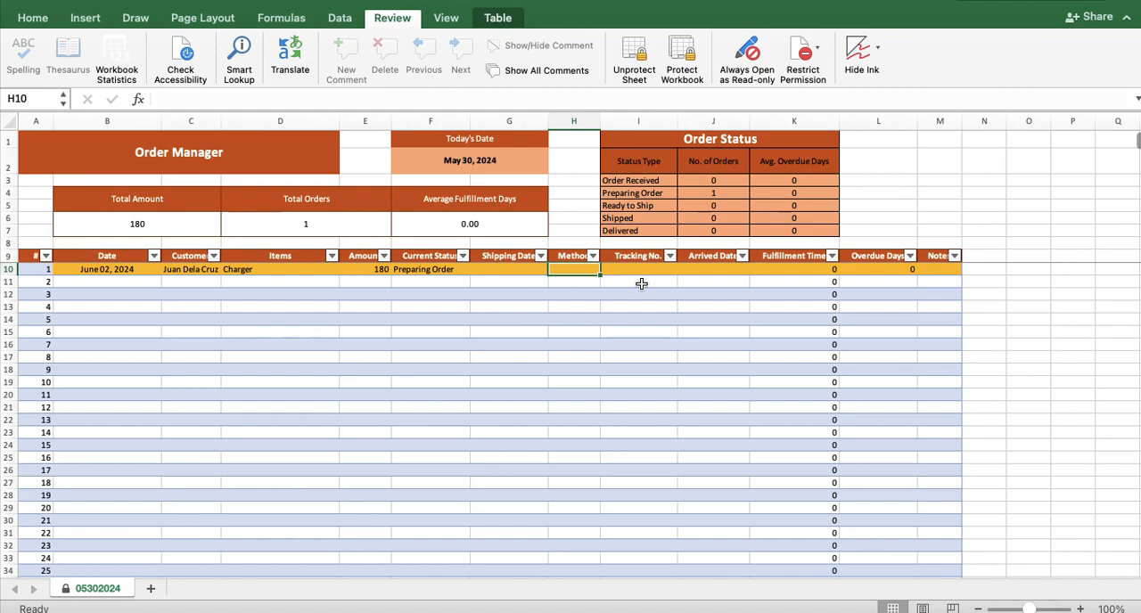
key(Right)
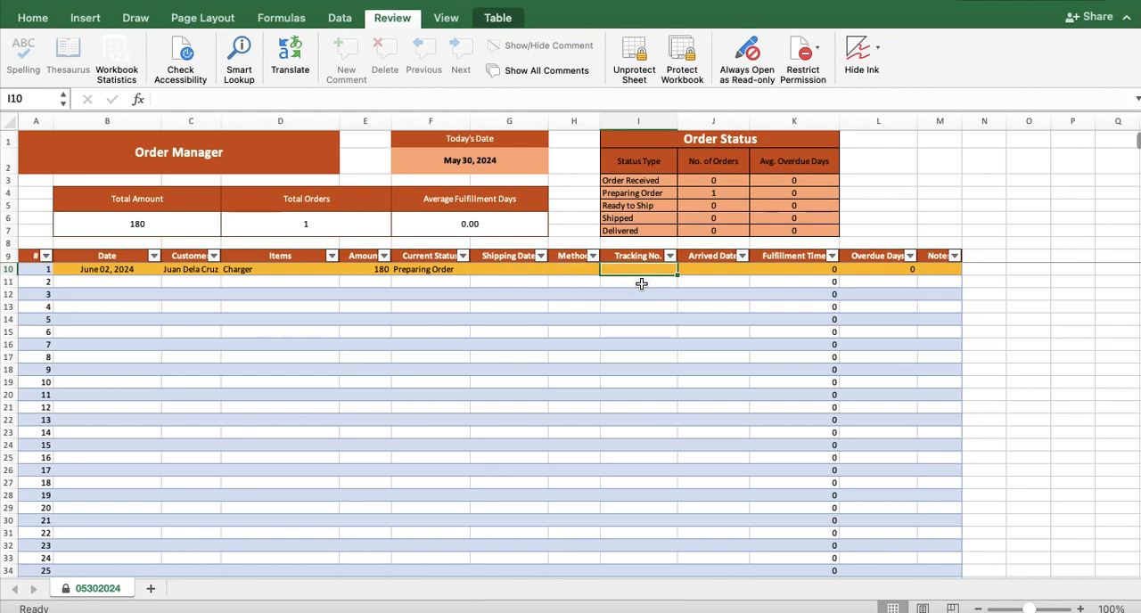
text(12345678)
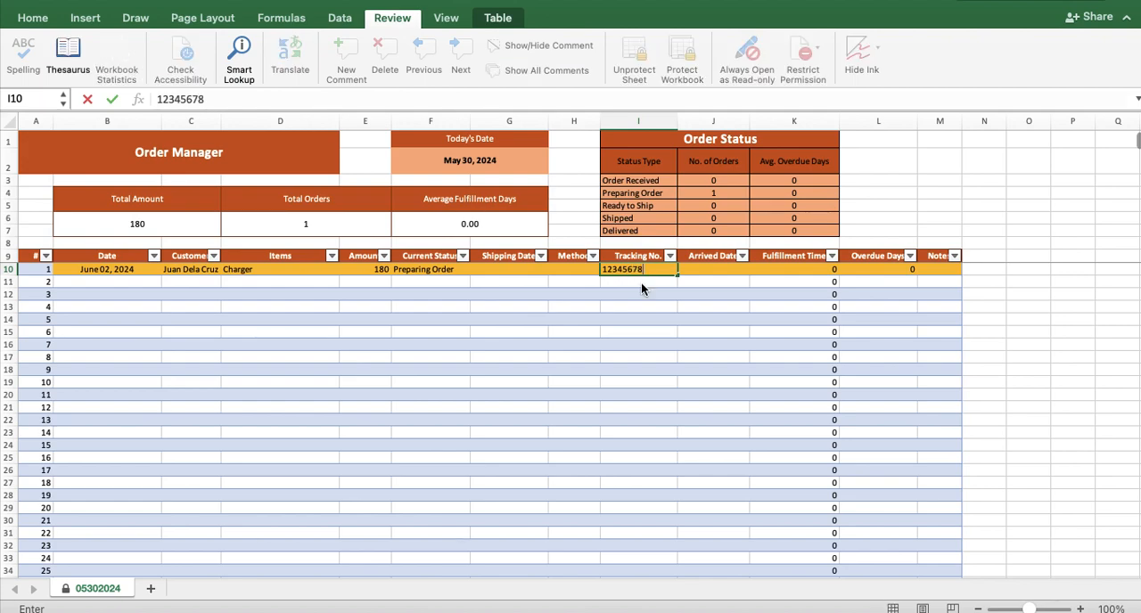
key(Right)
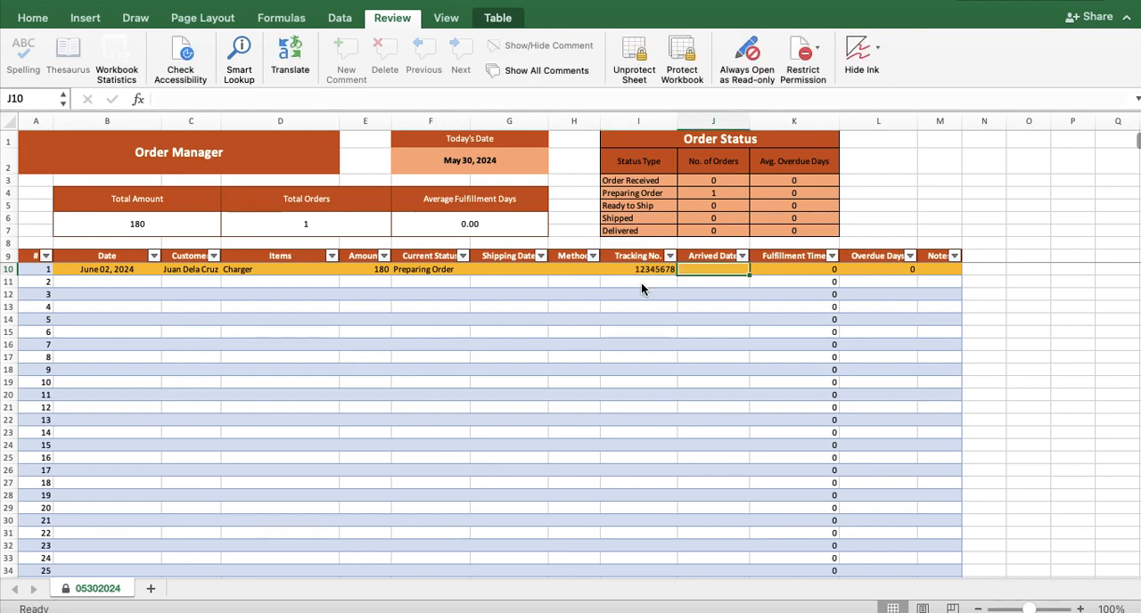
key(Right)
key(Right)
key(Right)
key(Left)
key(Left)
key(Left)
key(Left)
key(Left)
key(Left)
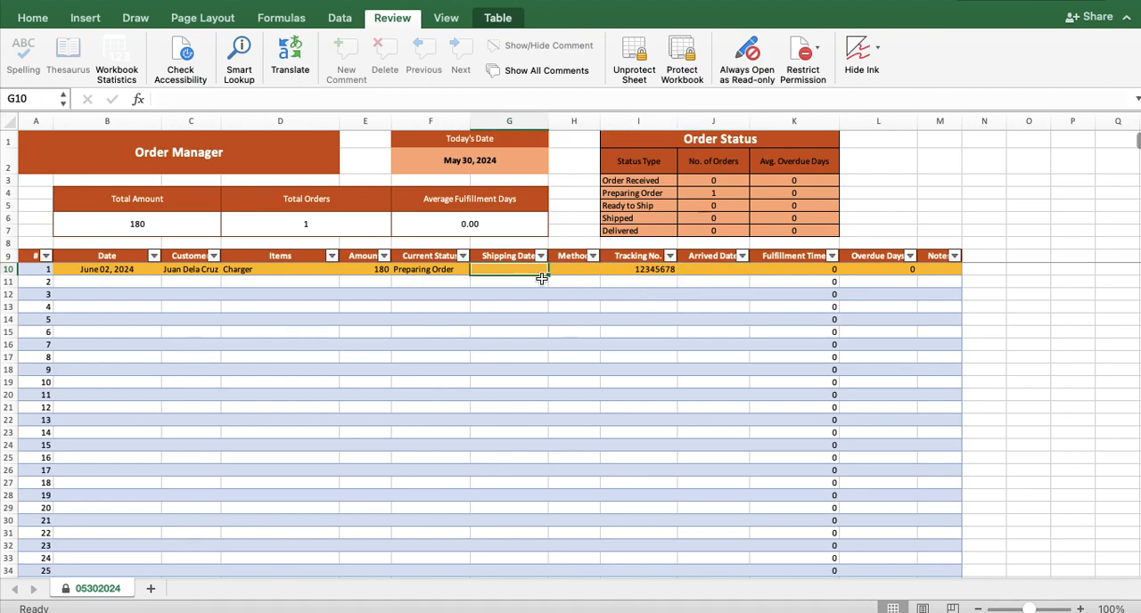
- Advance order 1's current status to Ready to Ship and on to Shipped
click(443, 270)
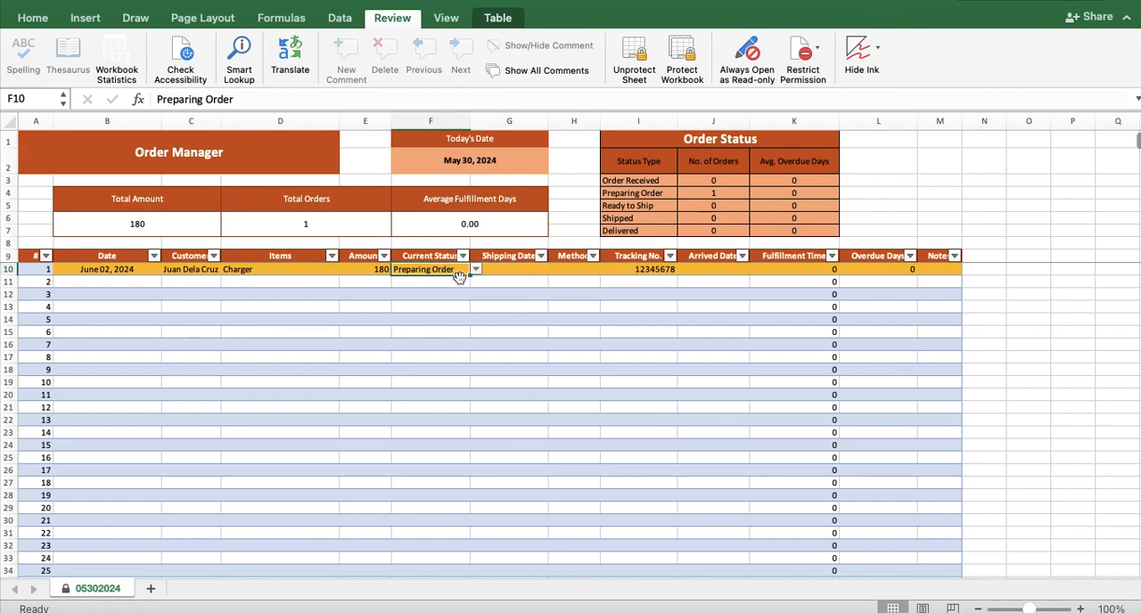
click(475, 270)
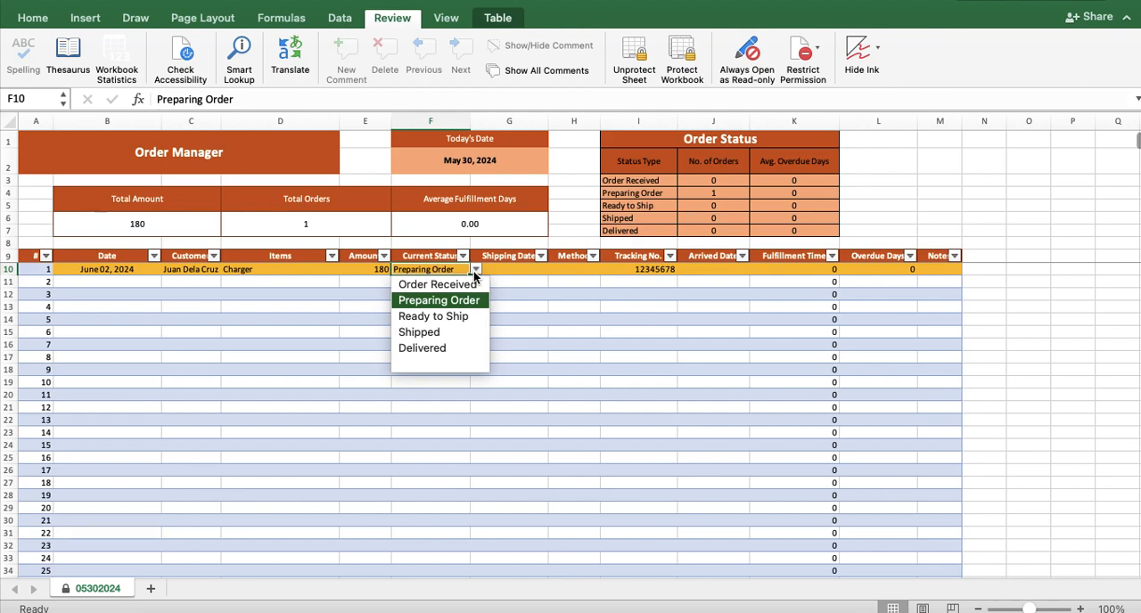
click(461, 317)
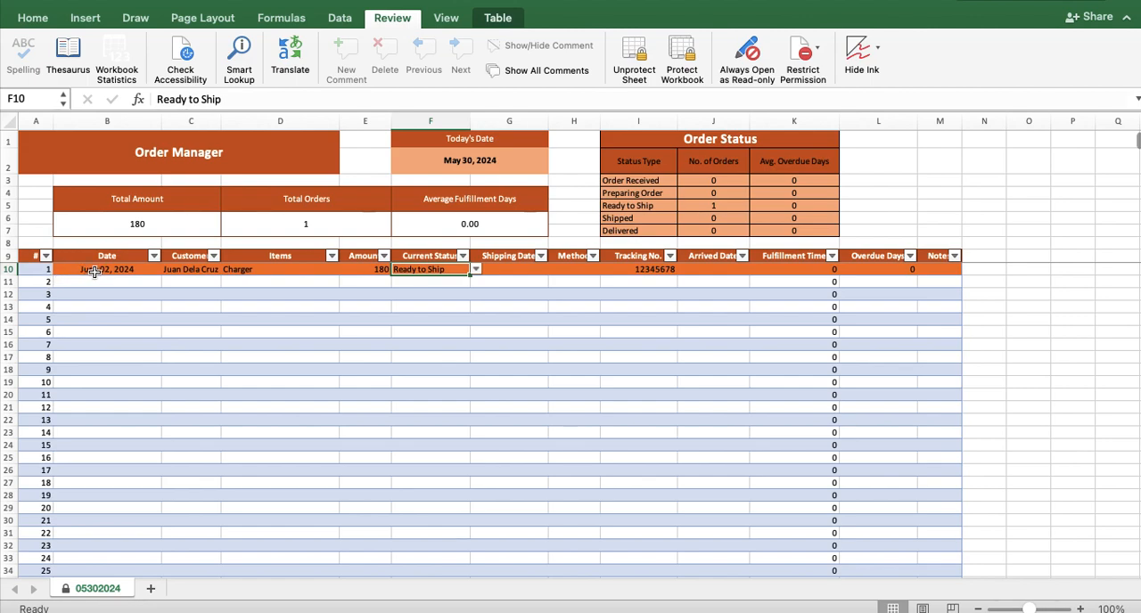
click(476, 269)
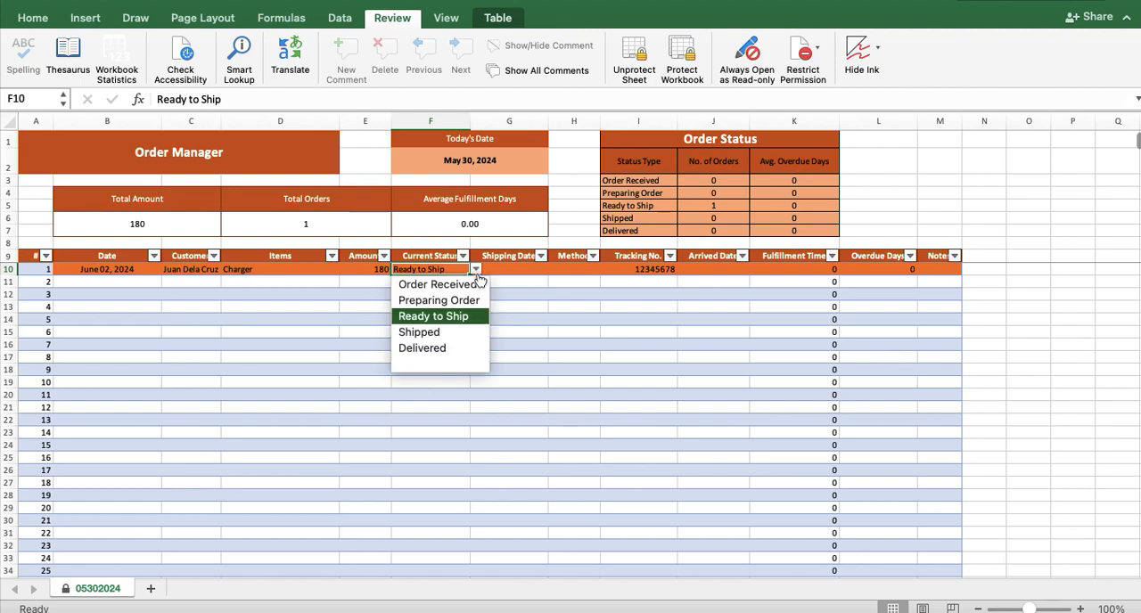
click(458, 333)
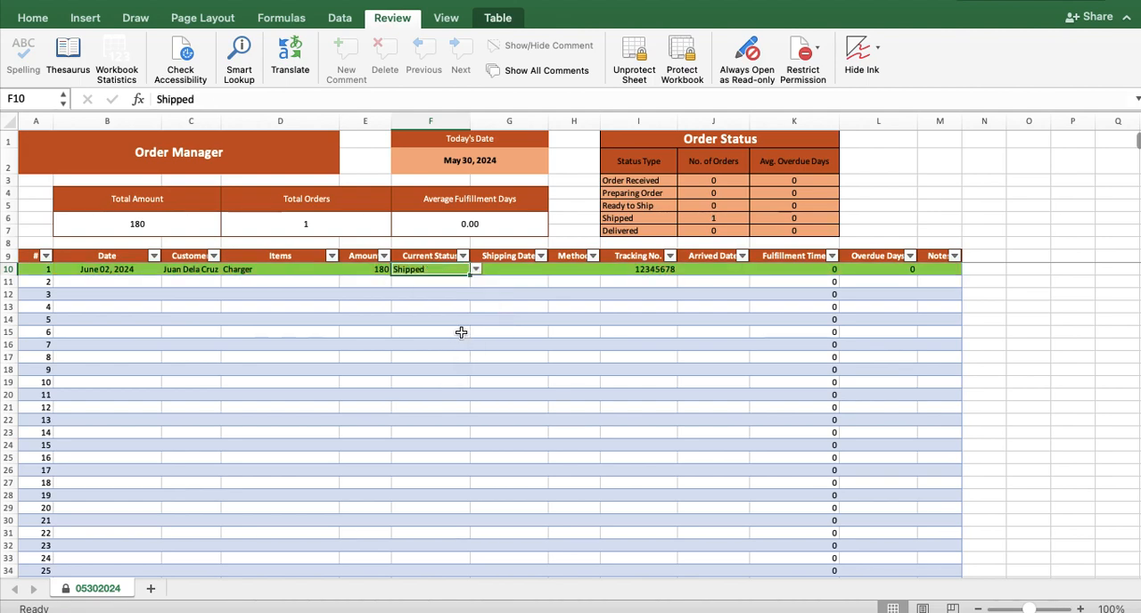
- Enter 06/02/2024 as the shipping date for order 1
click(527, 271)
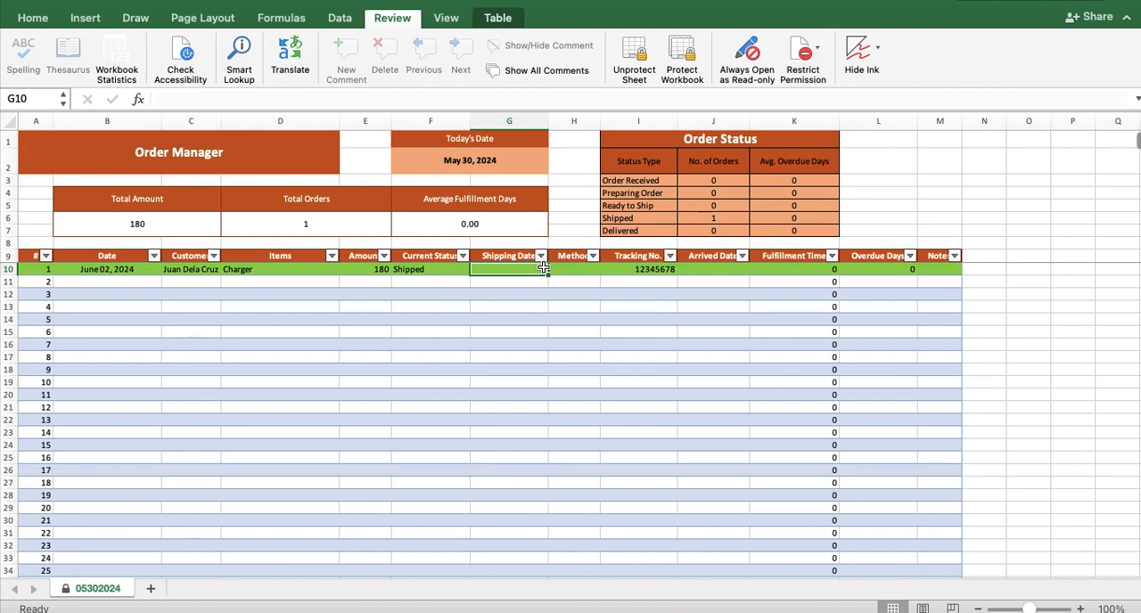
text(06/)
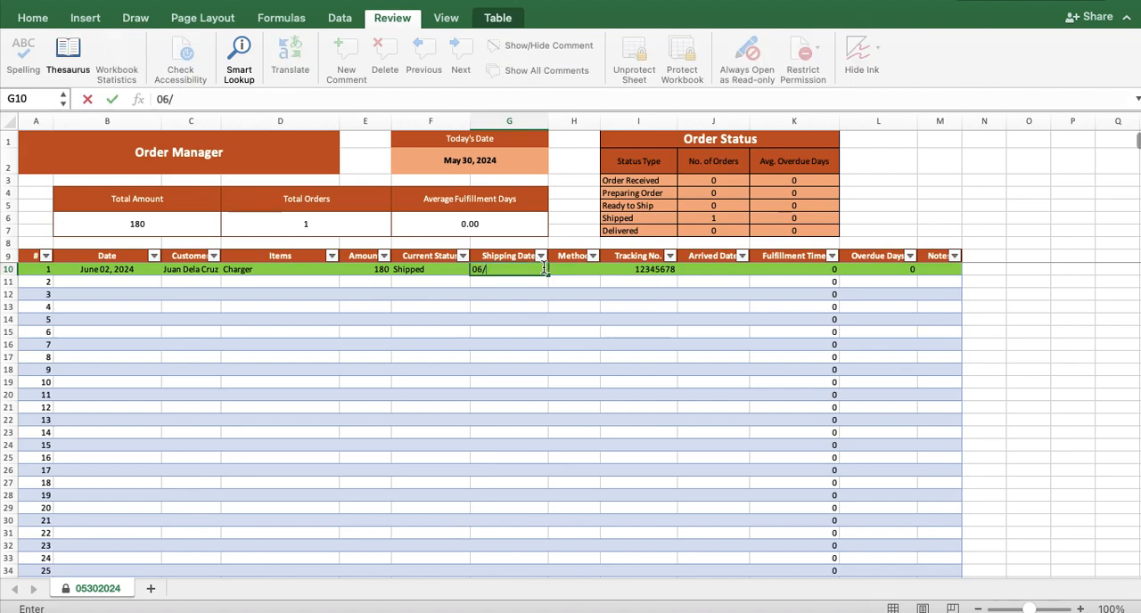
text(02/202)
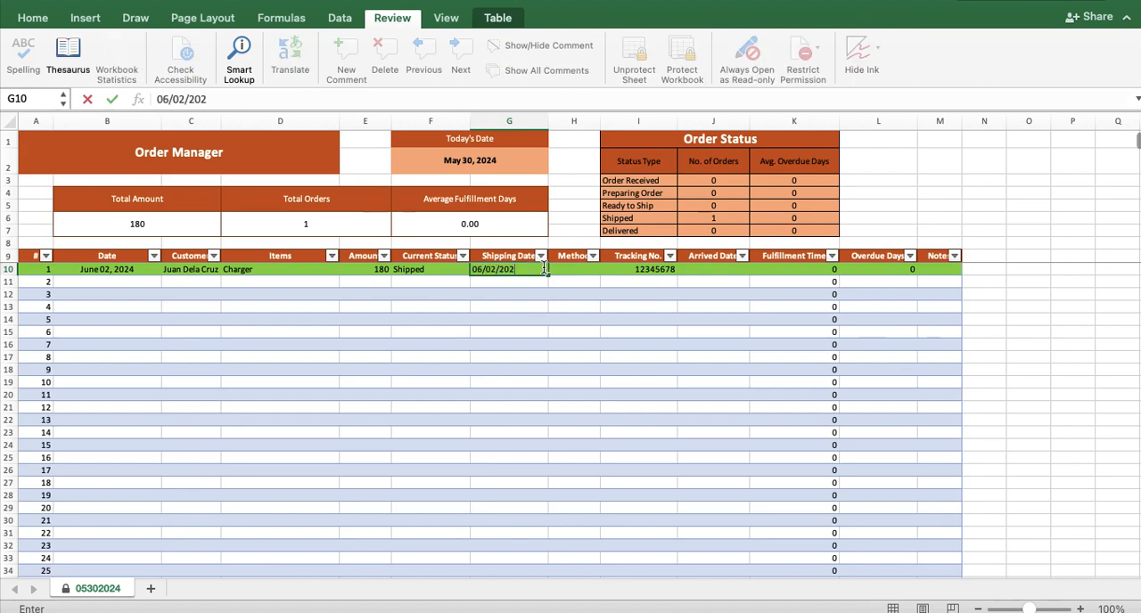
text(4)
key(Tab)
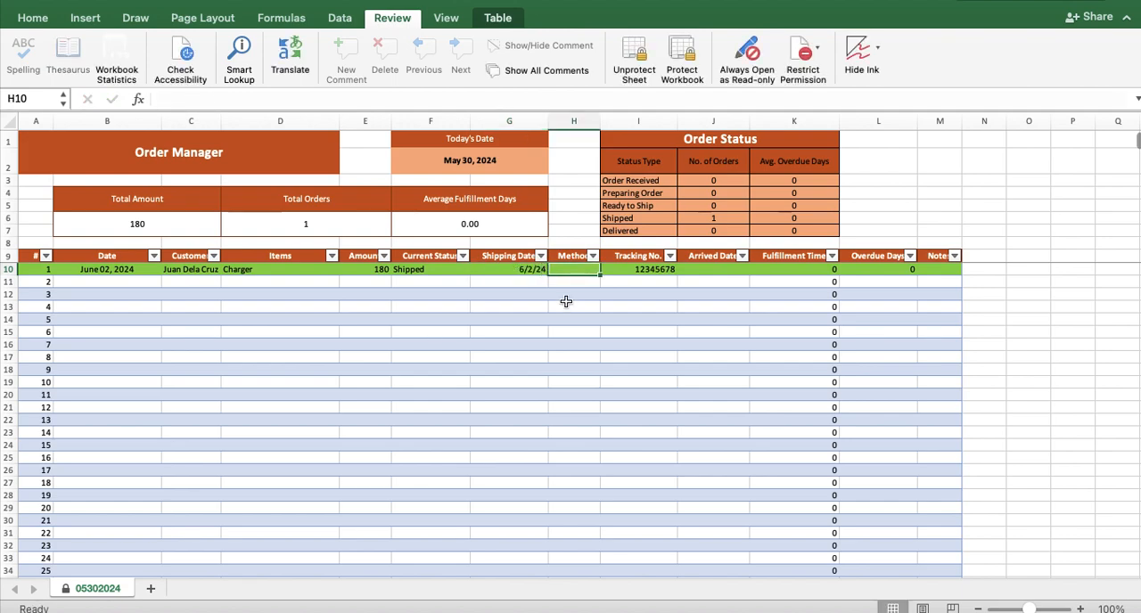
- Switch order 1's current status to Delivered and finally to Order Received
click(460, 271)
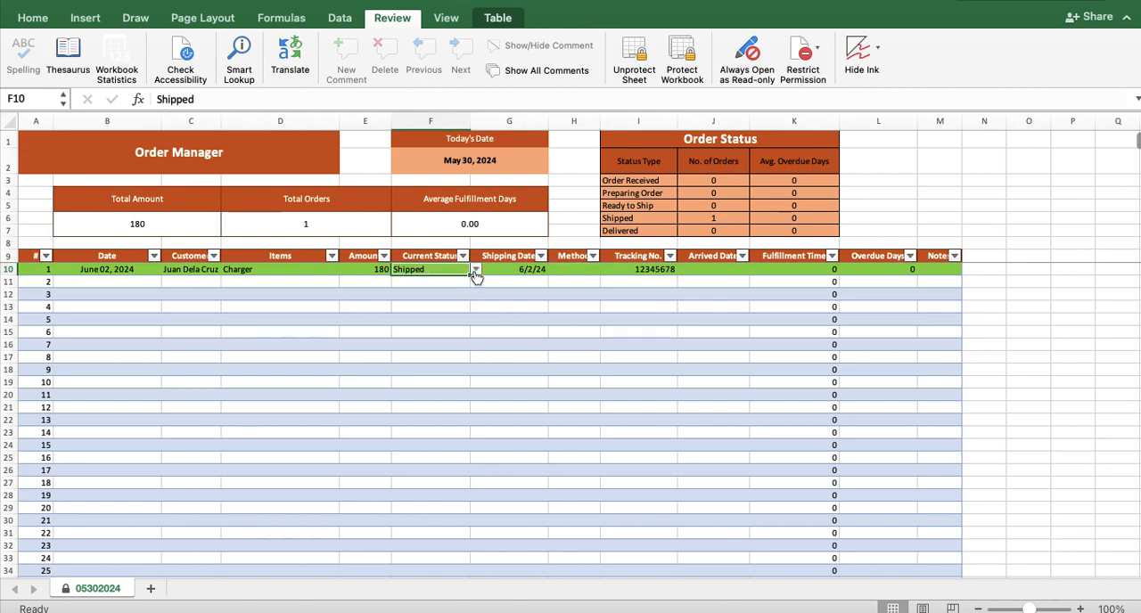
click(476, 271)
click(446, 346)
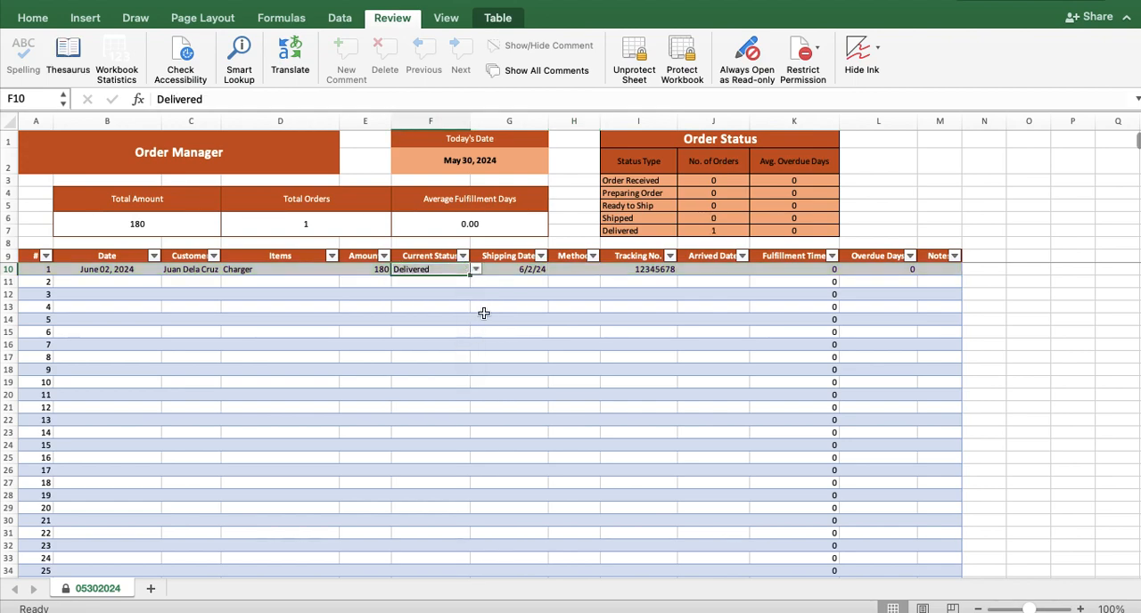
click(475, 270)
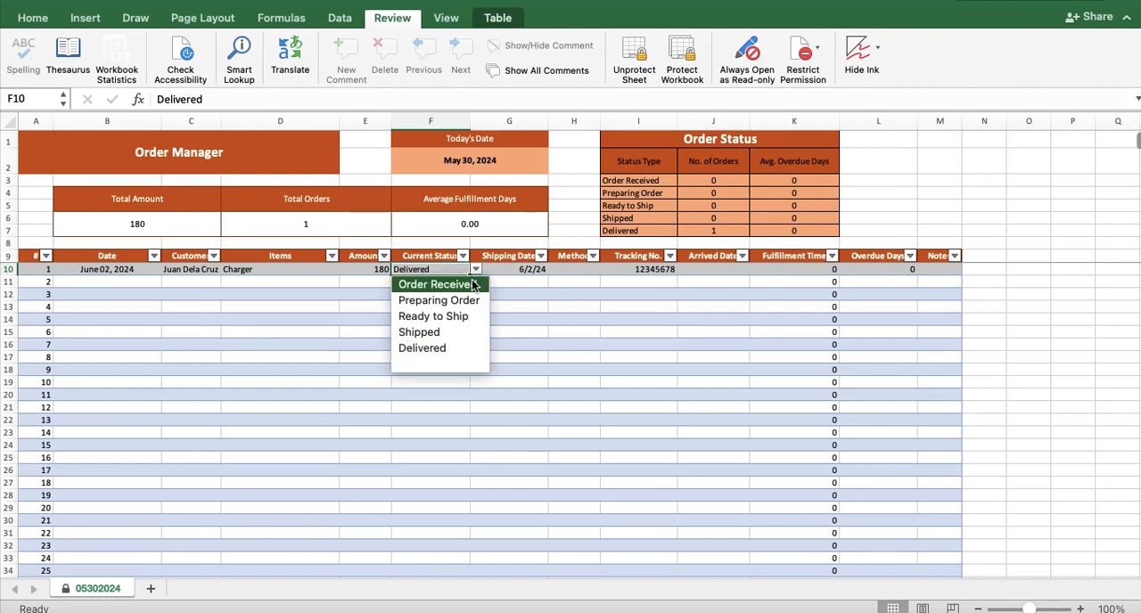
click(473, 284)
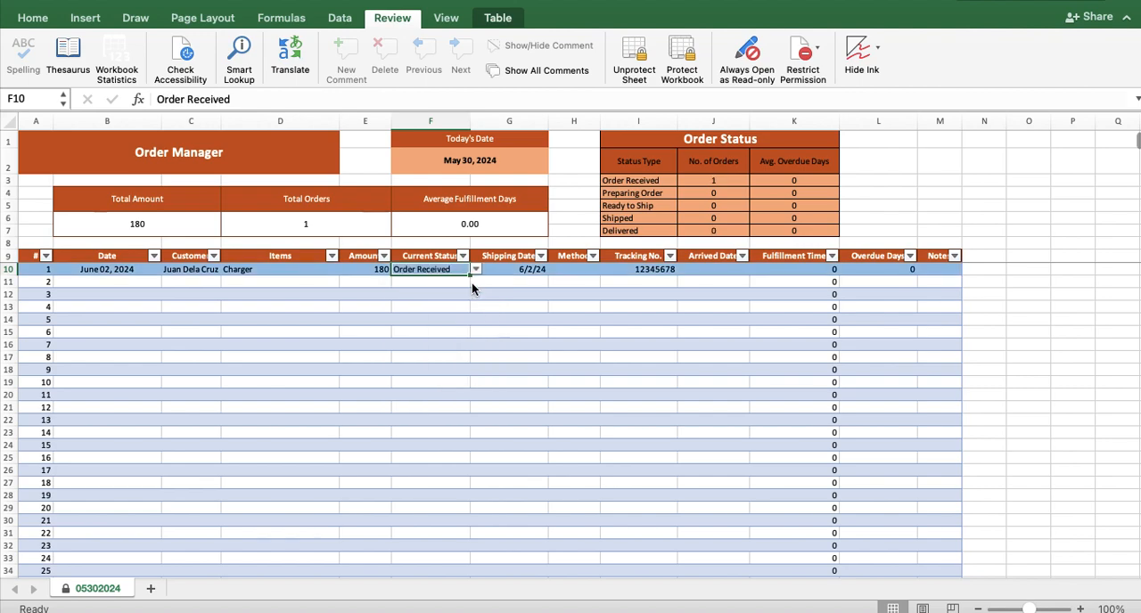
- Enter 06/02/2024 as the arrived date for order 1
click(702, 271)
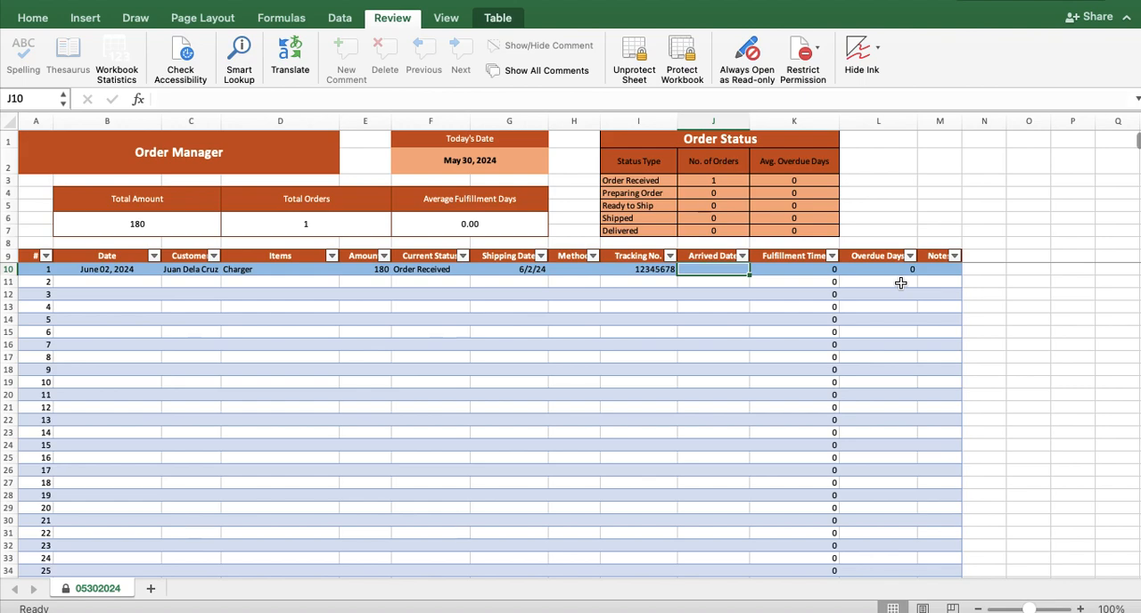
text(06/02/202)
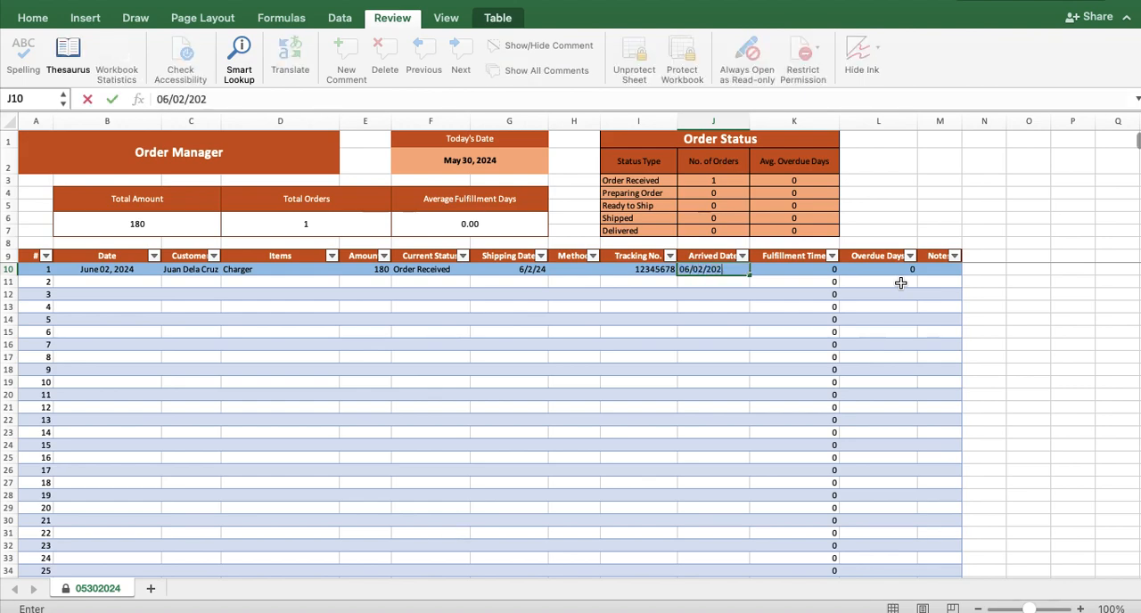
text(4)
key(Tab)
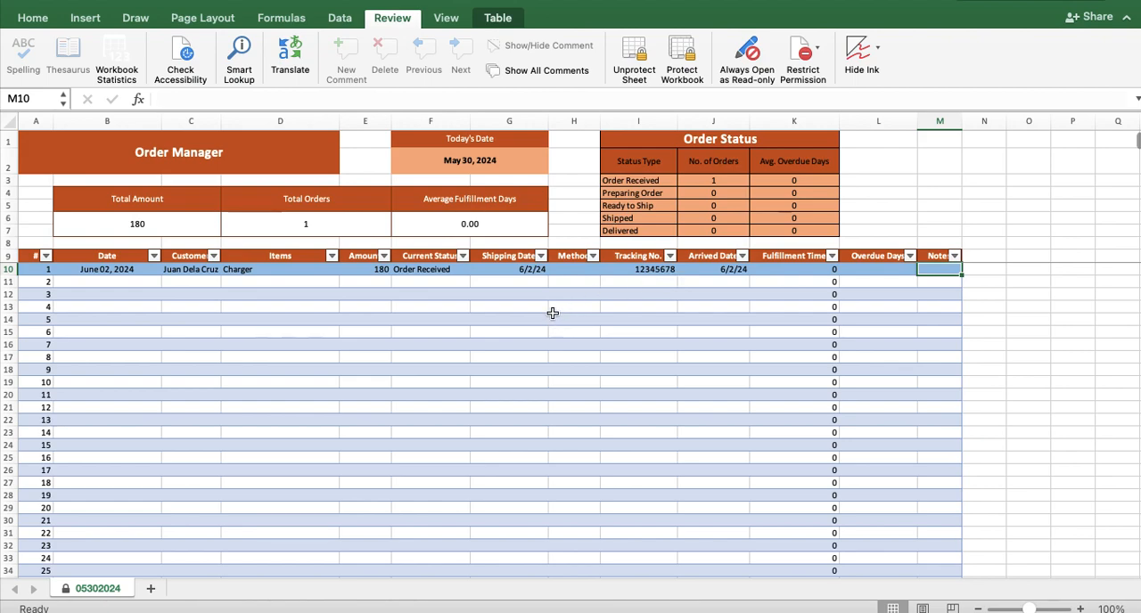
- Change the shipping date for order 1 to 6/1/2024
click(537, 272)
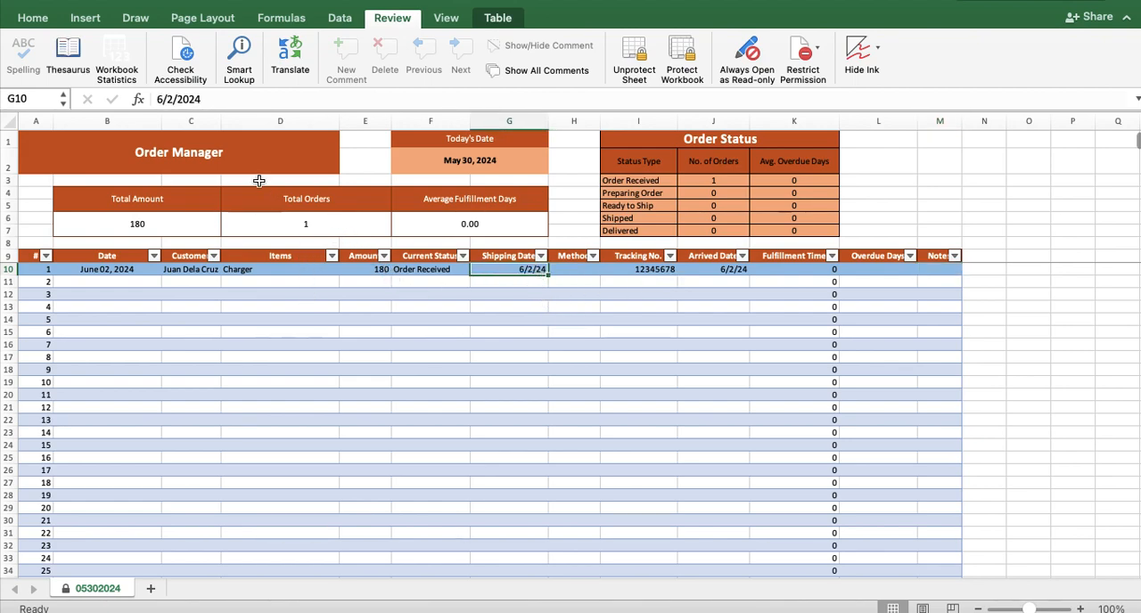
click(177, 99)
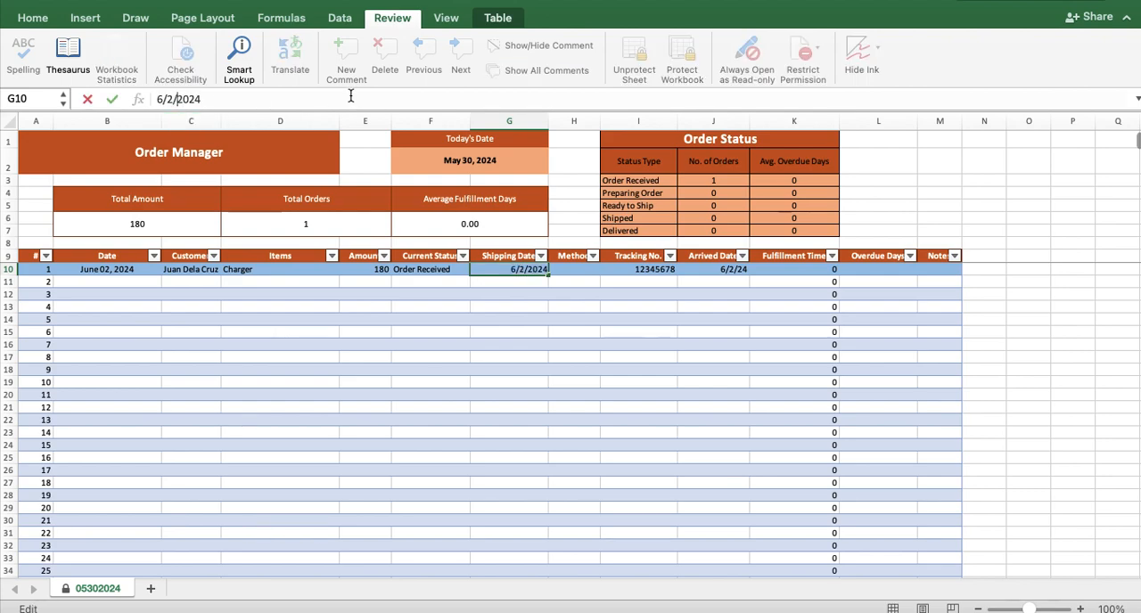
key(BackSpace)
text(1)
key(Return)
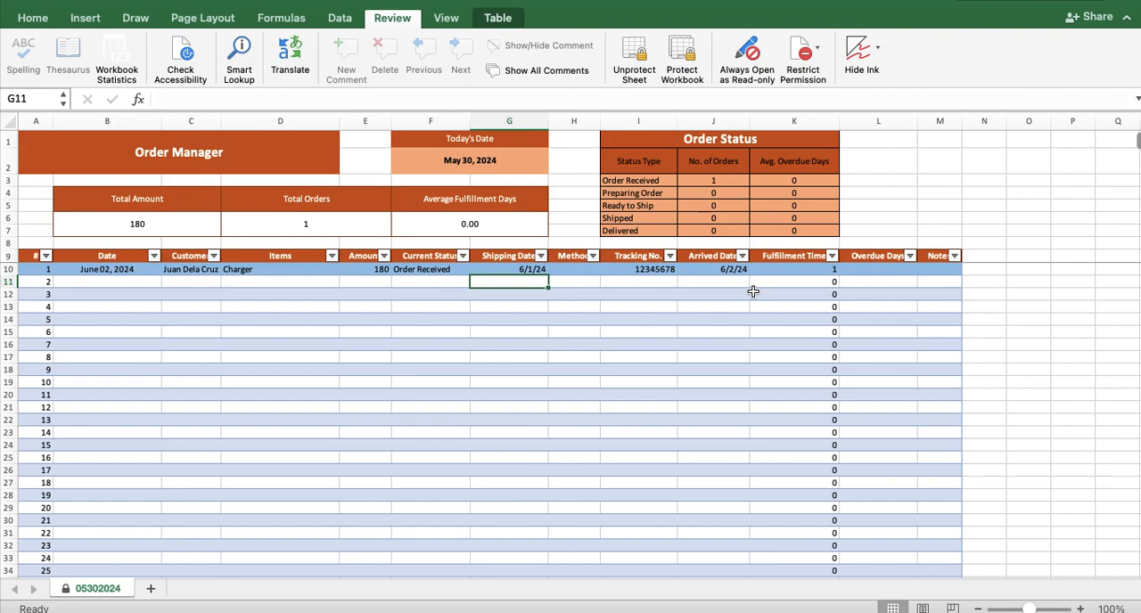
- Change the order date for order 1 to 5/25/2024
click(132, 269)
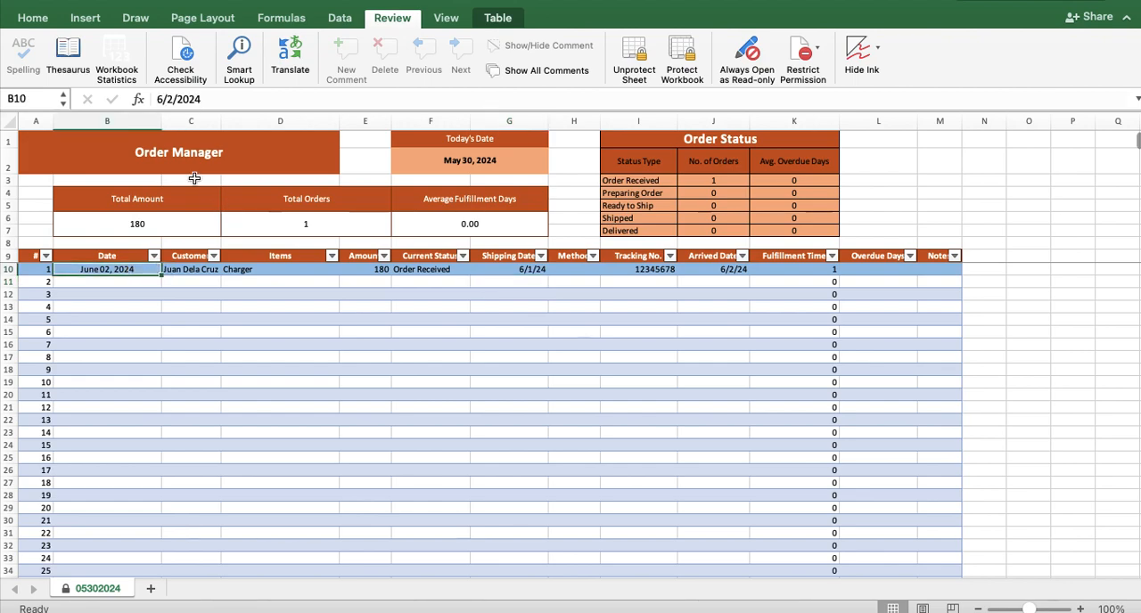
click(172, 101)
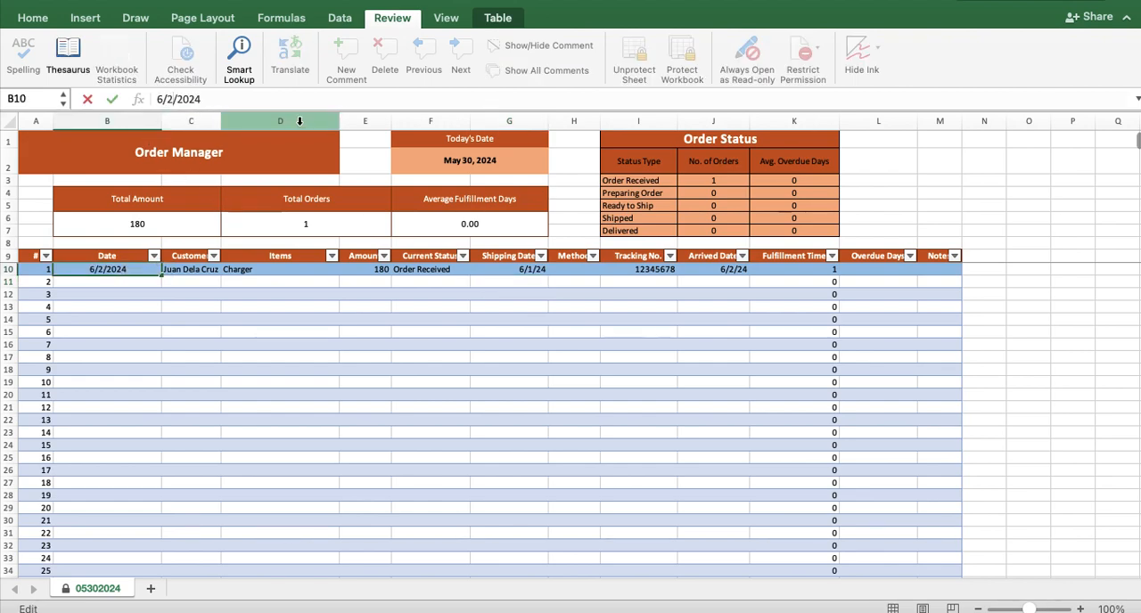
key(BackSpace)
text(5)
key(Right)
key(Right)
text(5)
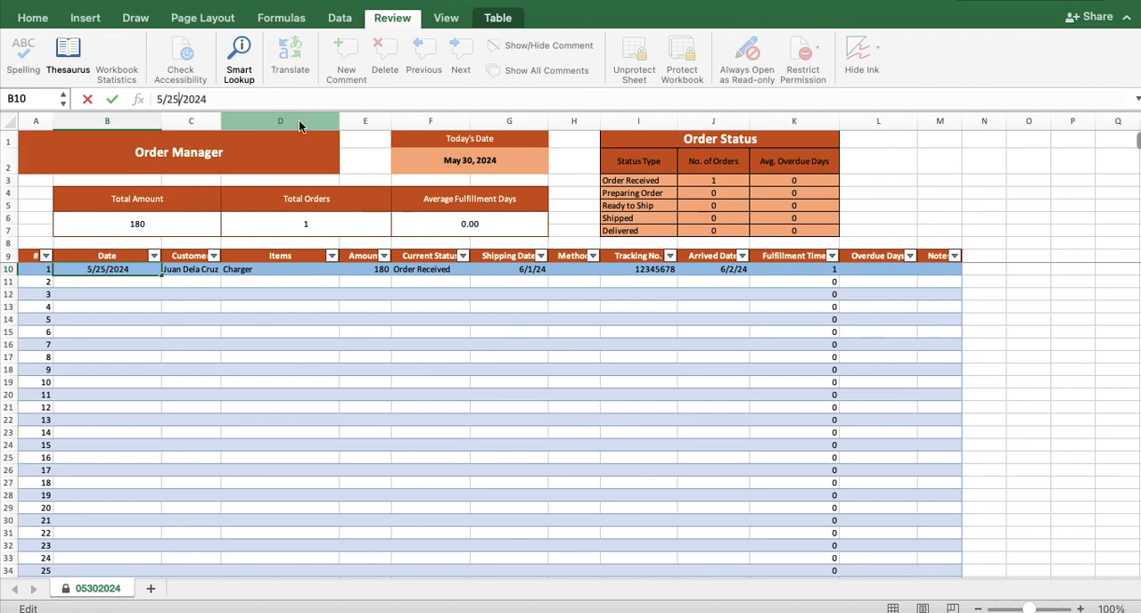
key(Return)
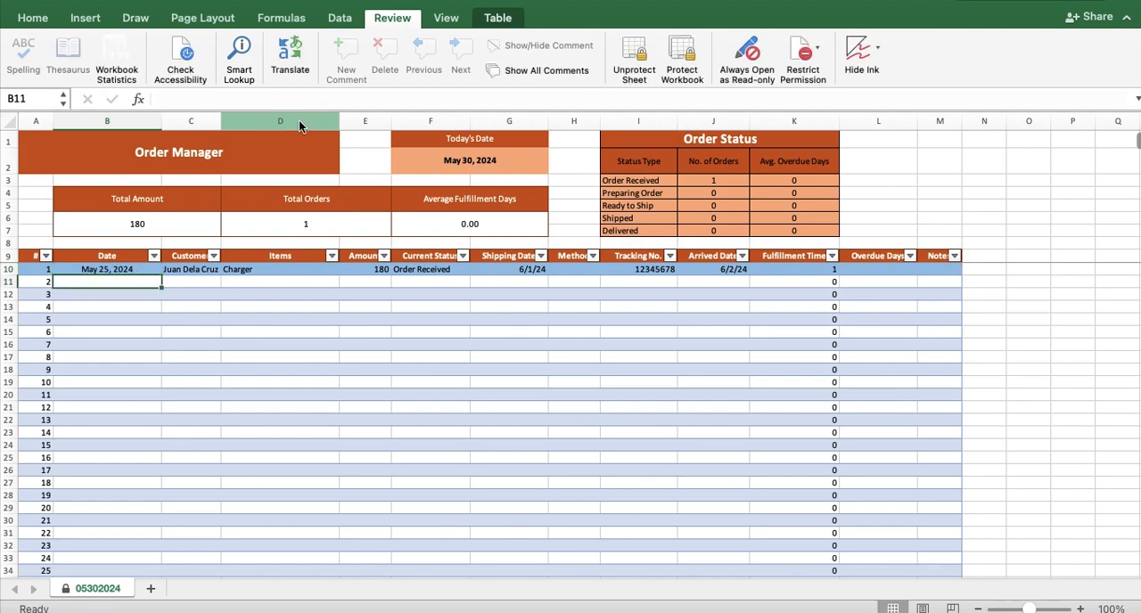
- Clear order 1's arrived date, followed by its date, customer, items, amount, current status, shipping date and tracking number
click(714, 270)
key(Delete)
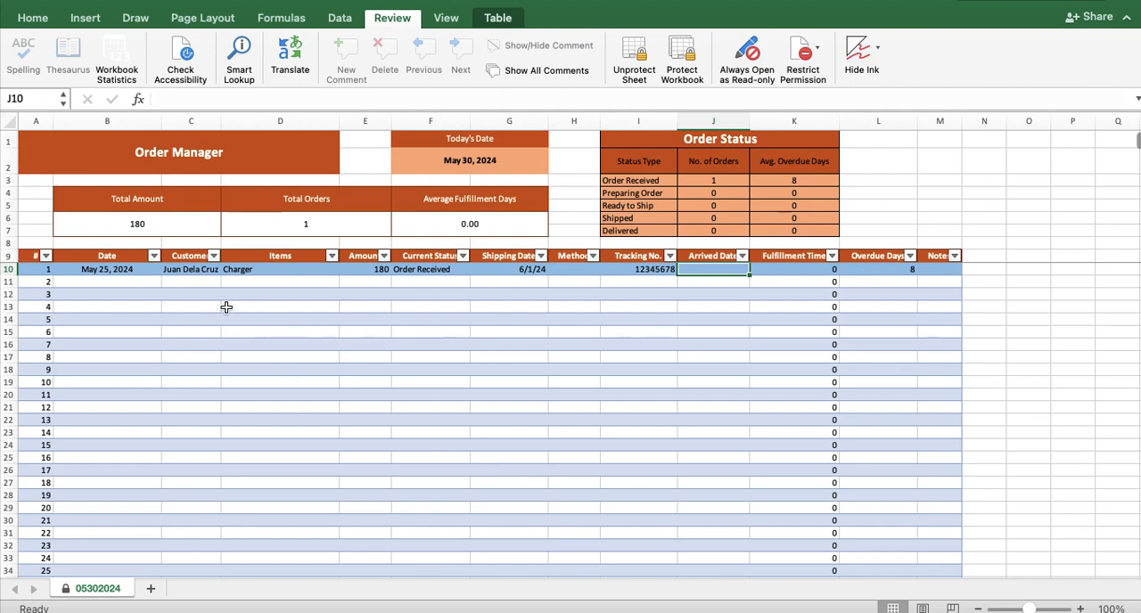
click(150, 270)
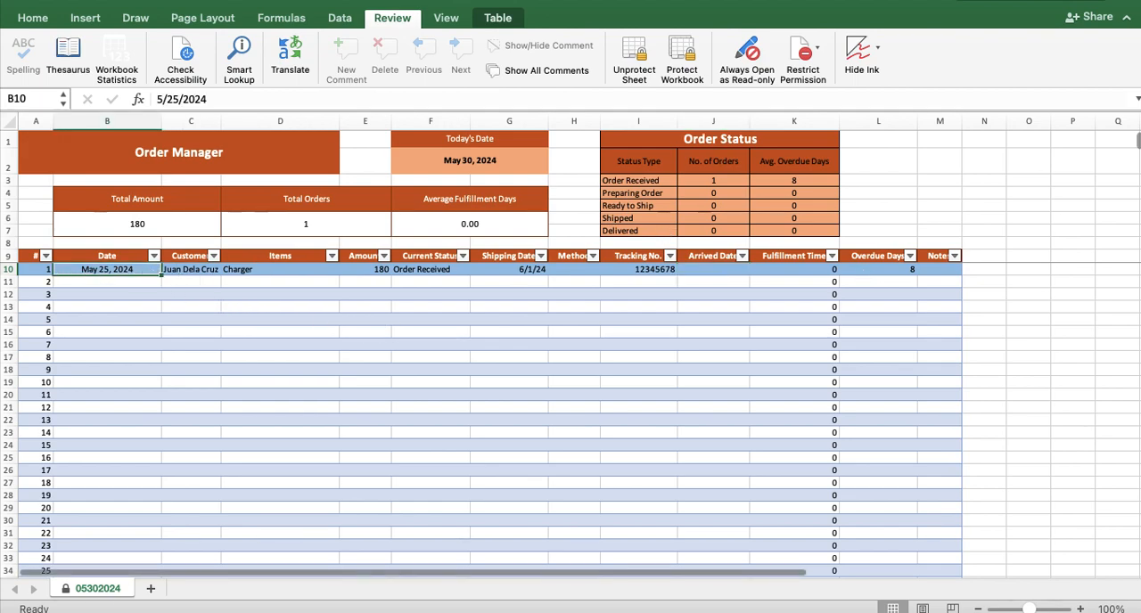
key(Delete)
key(Right)
key(Delete)
key(Right)
key(Delete)
key(Right)
key(Delete)
key(Right)
key(Delete)
key(Right)
key(Delete)
key(Right)
key(Right)
key(Delete)
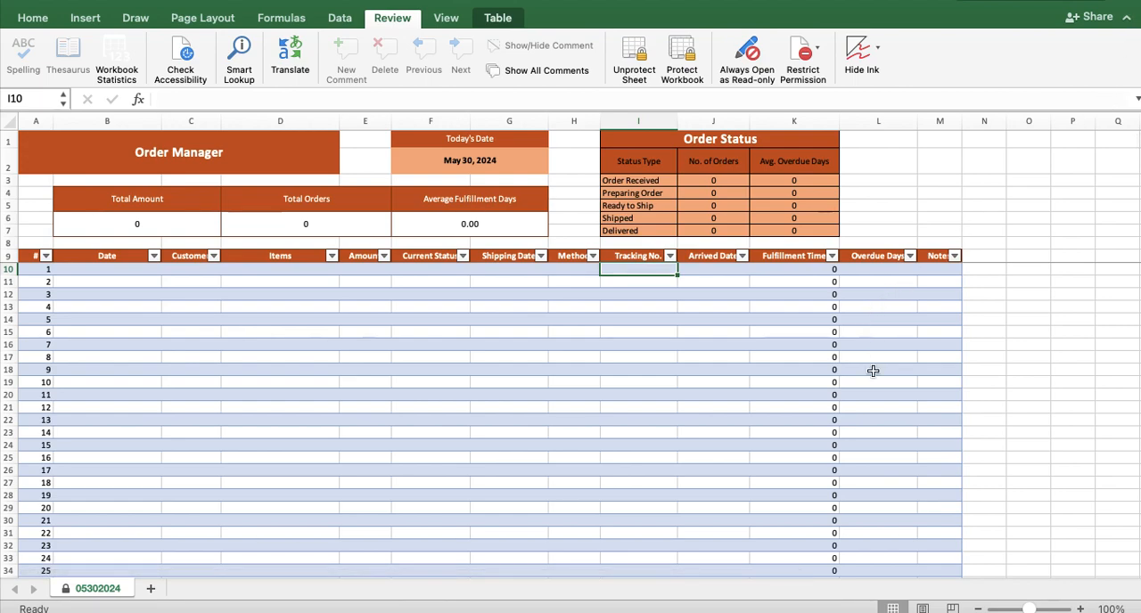
mouse_move(881, 610)
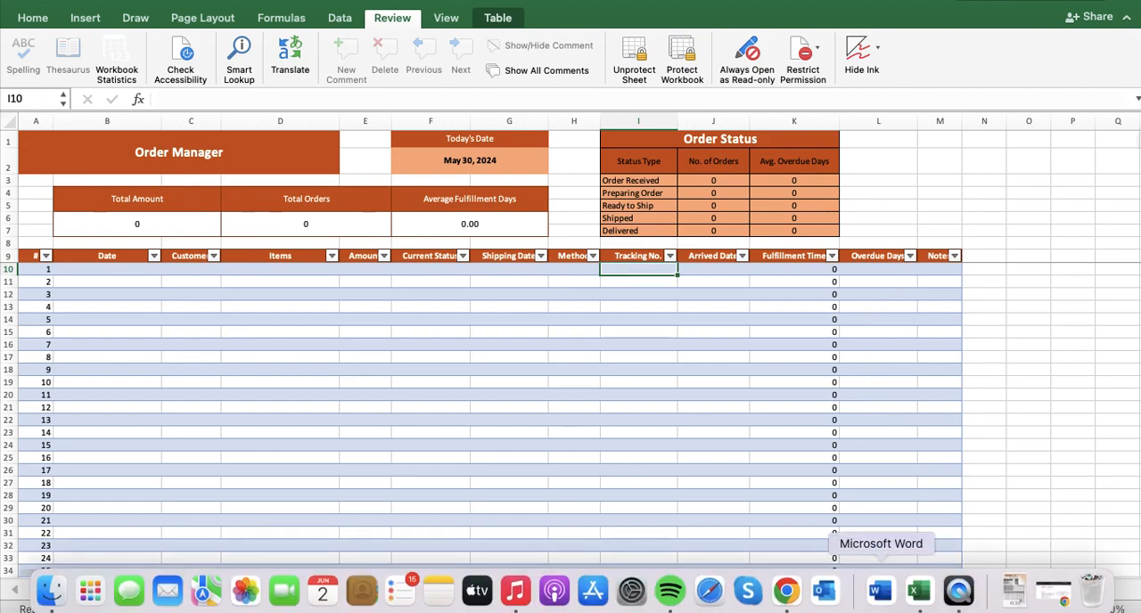